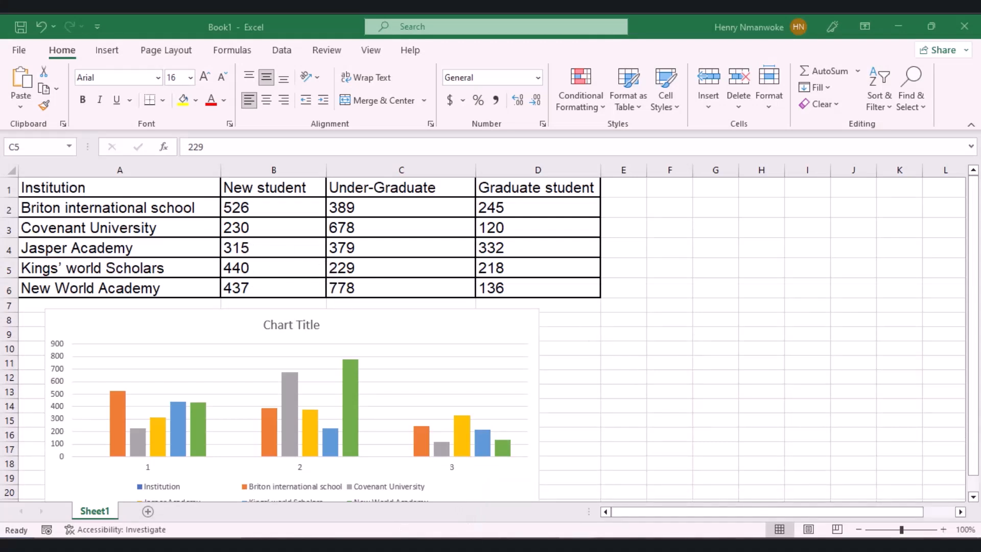
Copy the whole institution table in cells A1:D6, headers included
click(976, 368)
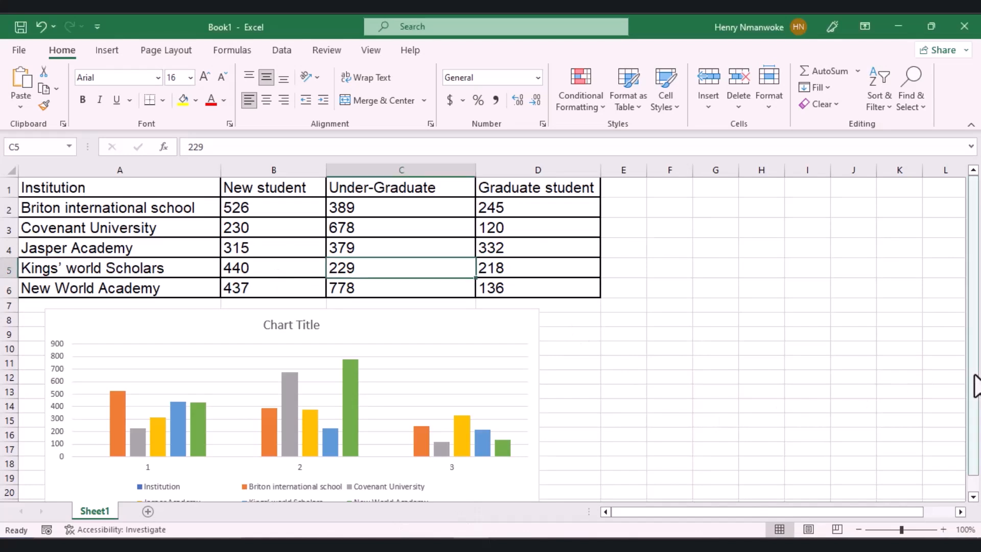
drag(976, 382, 976, 361)
double_click(389, 287)
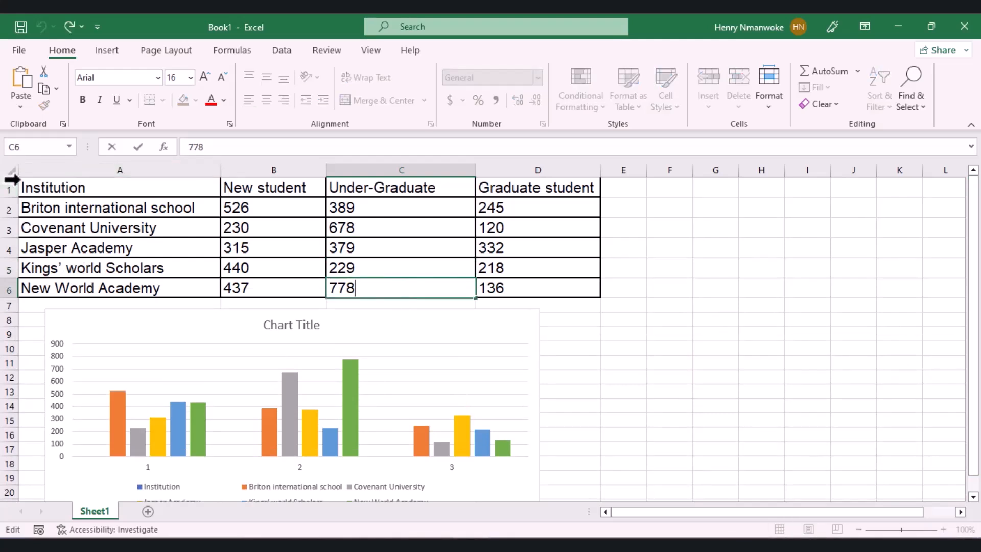
mouse_move(23, 187)
mouse_down()
mouse_move(591, 292)
mouse_move(583, 294)
mouse_up()
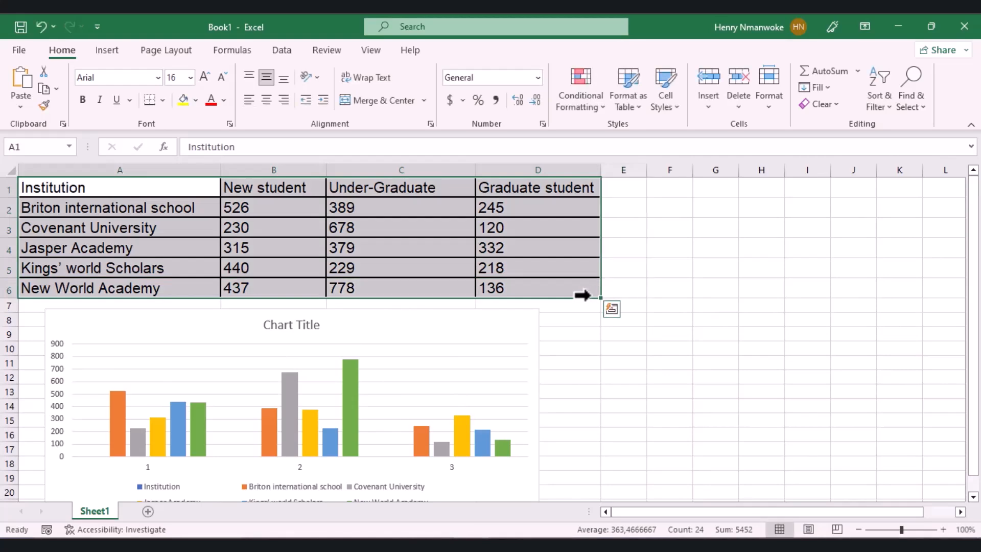
key(ctrl+c)
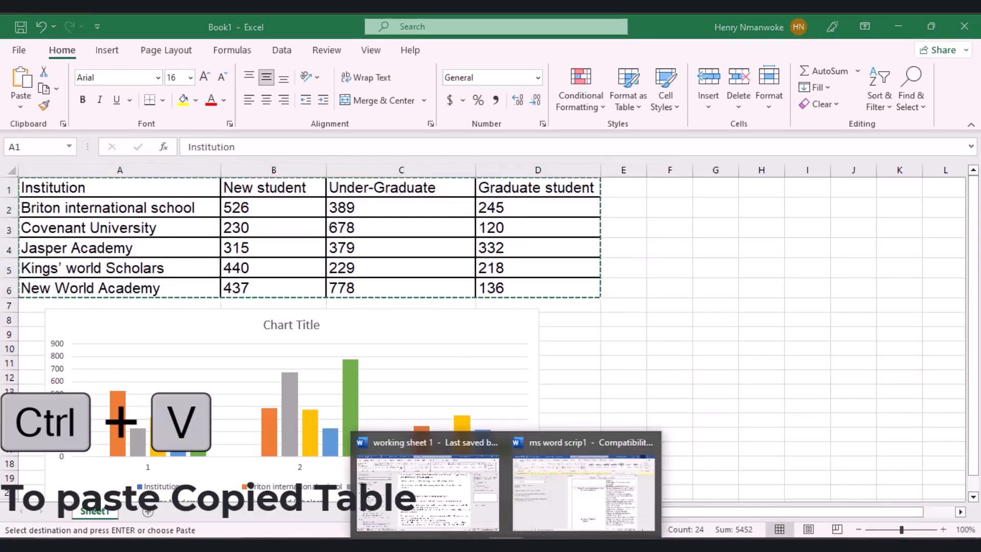
Switch to the Word document "working sheet 1" and paste the table below "excel simultaneously.", linked with source formatting kept
click(553, 504)
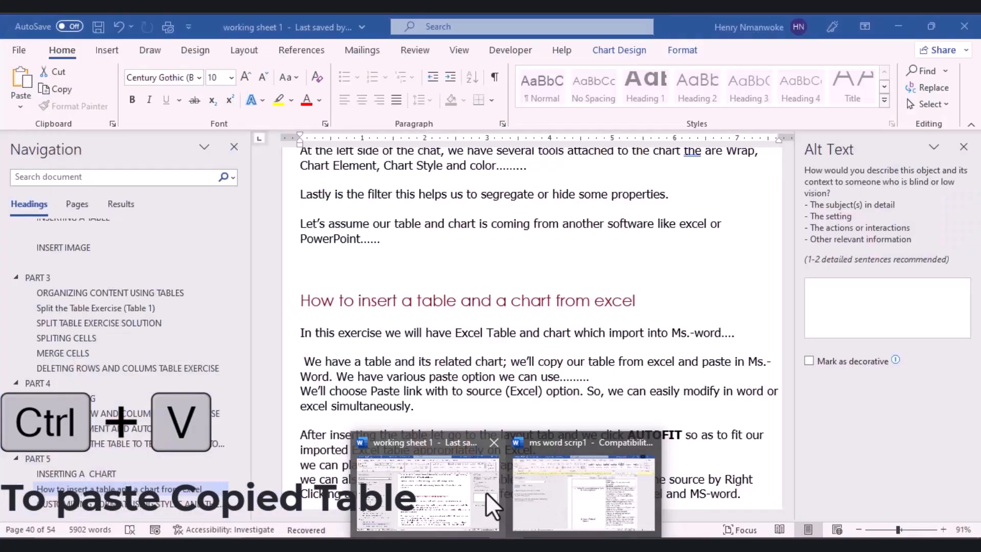
click(468, 503)
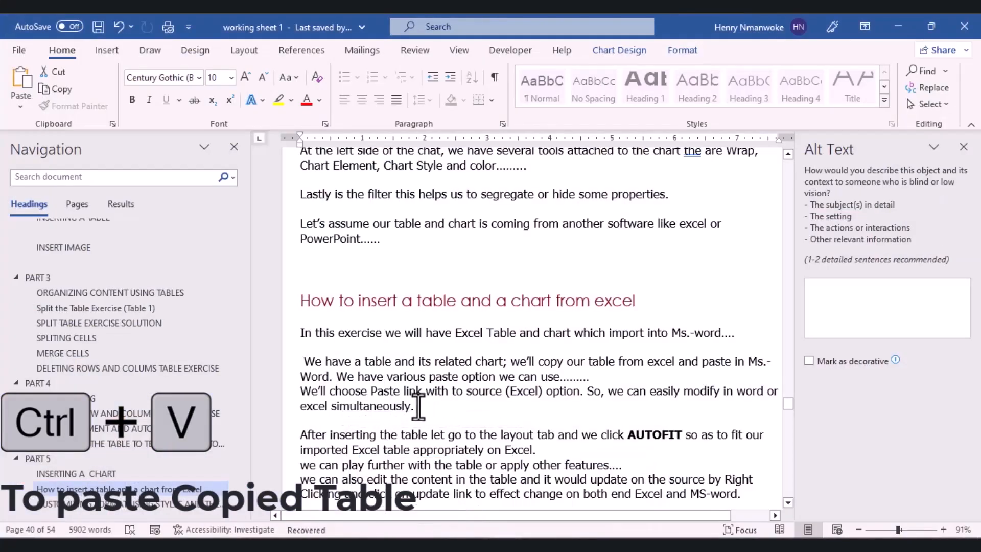
click(425, 407)
key(Return)
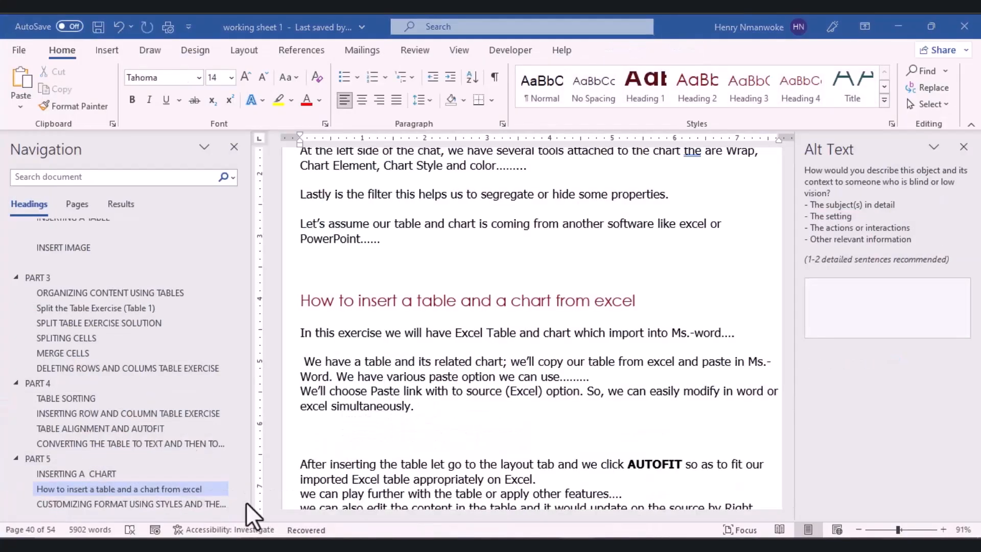
click(20, 107)
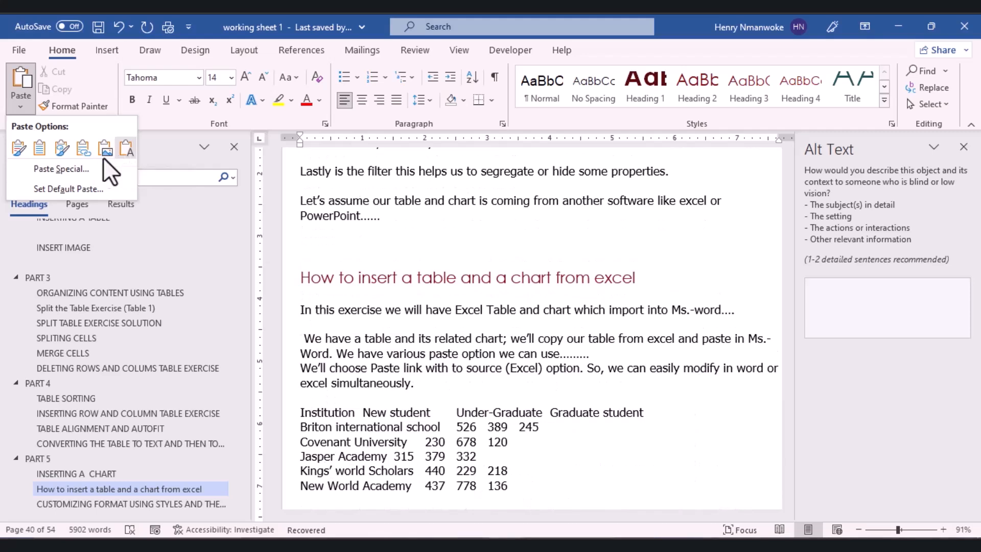
click(62, 150)
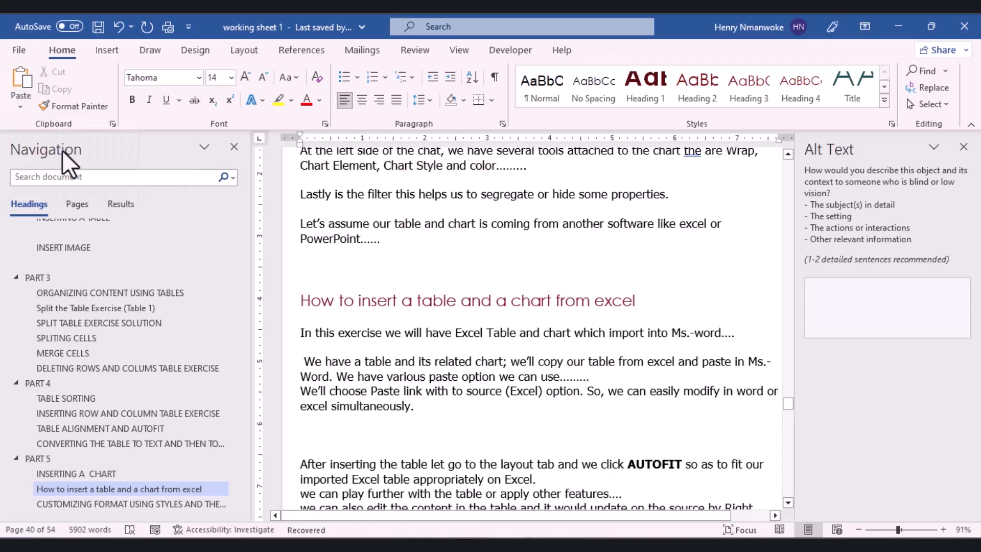
Fit the whole pasted institution table to the page width with AutoFit Window
scroll(628, 304, down, 4)
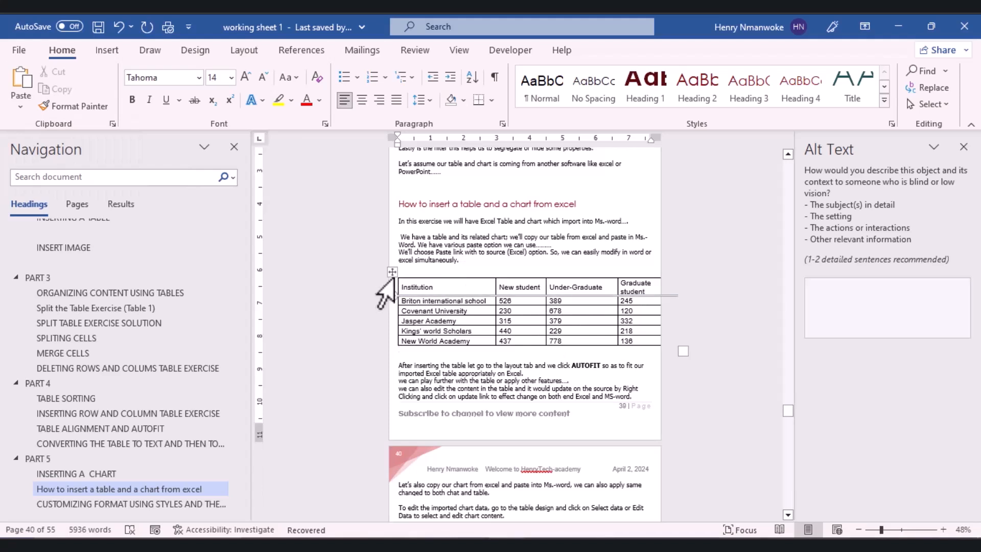
click(393, 274)
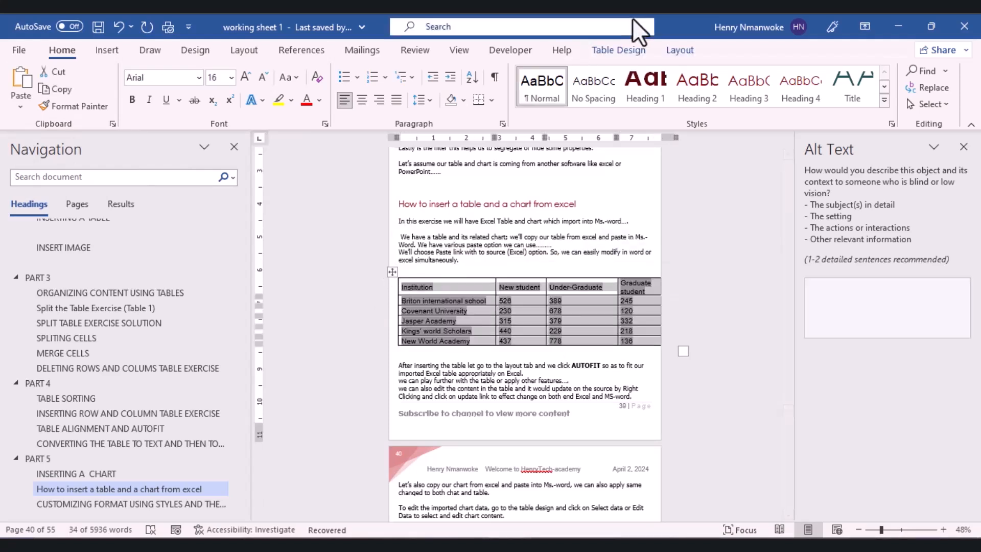
click(625, 49)
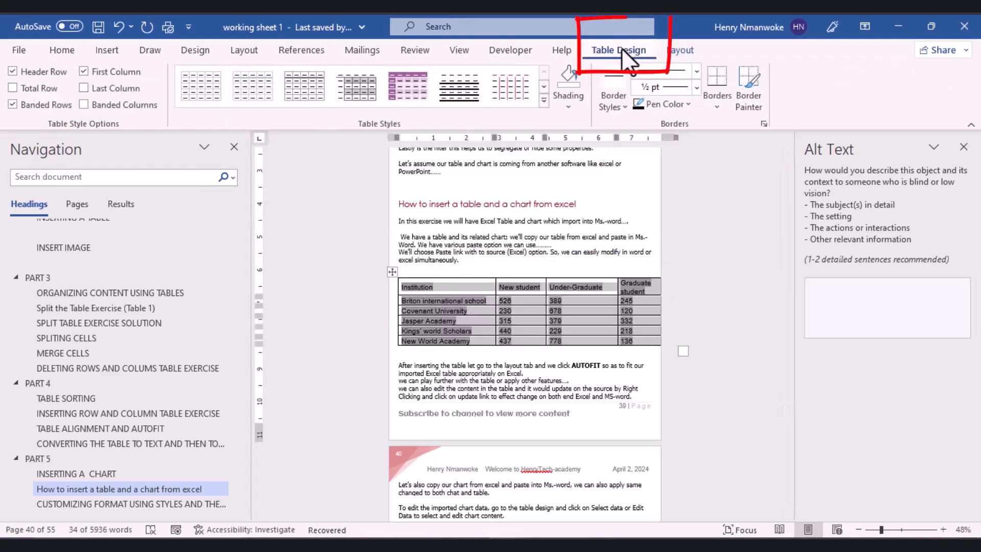
click(667, 53)
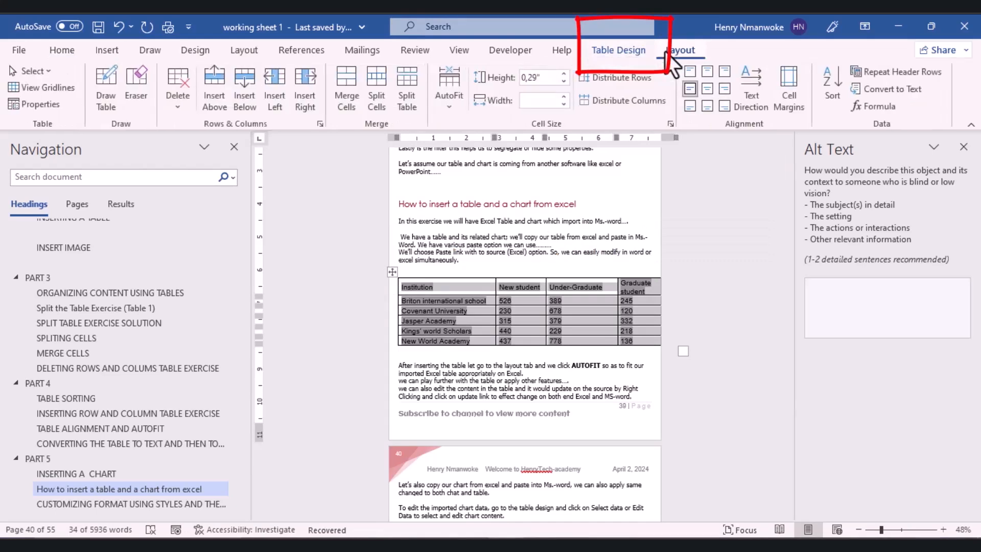
click(445, 103)
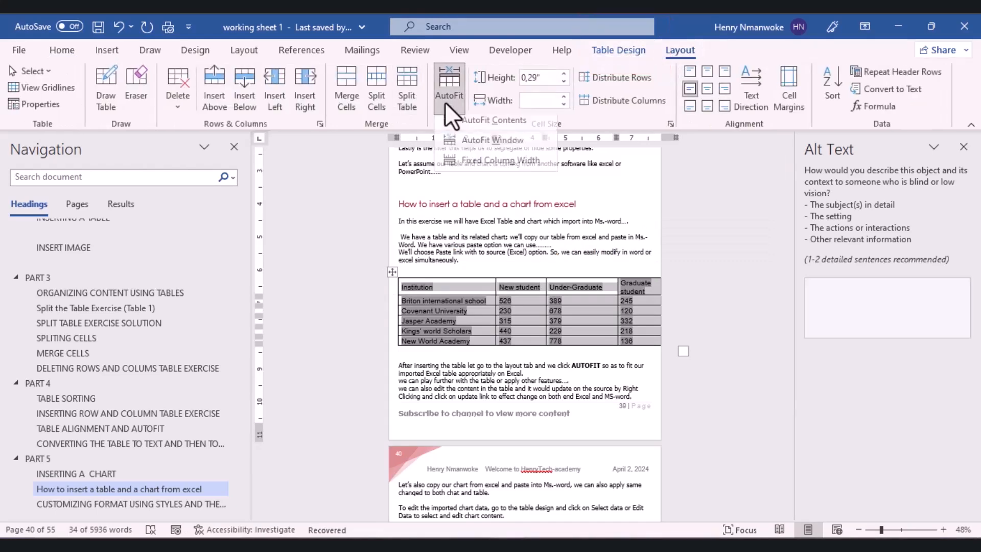
click(474, 145)
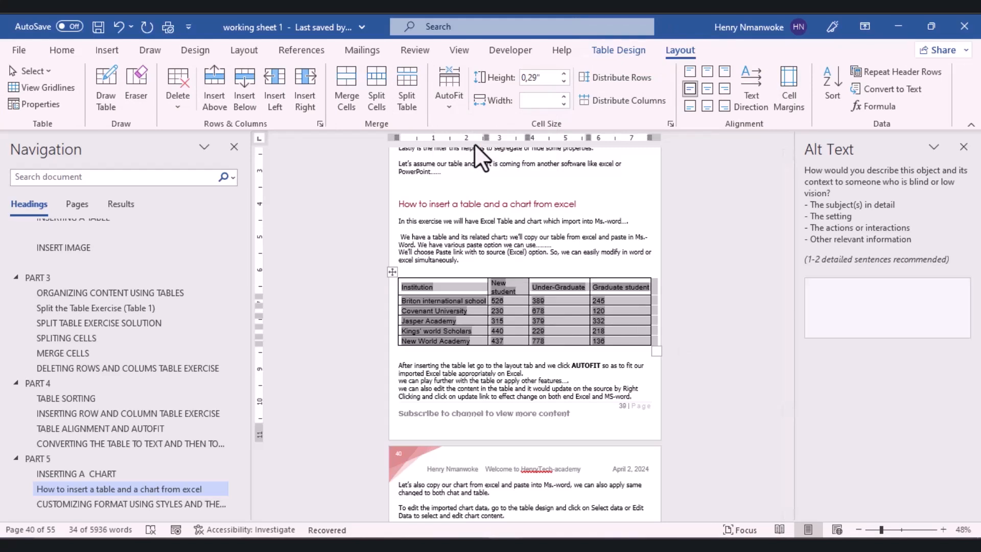
click(507, 416)
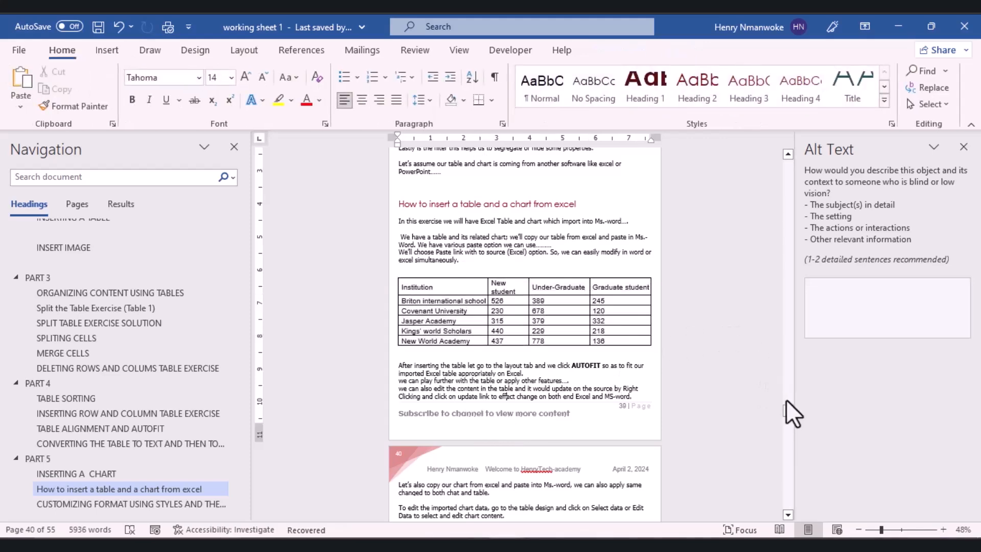
Place the text cursor on the blank line above "CUSTOMIZING FORMAT USING STYLES AND THEMES", and copy the column chart from the Excel workbook Book1
drag(789, 409, 790, 413)
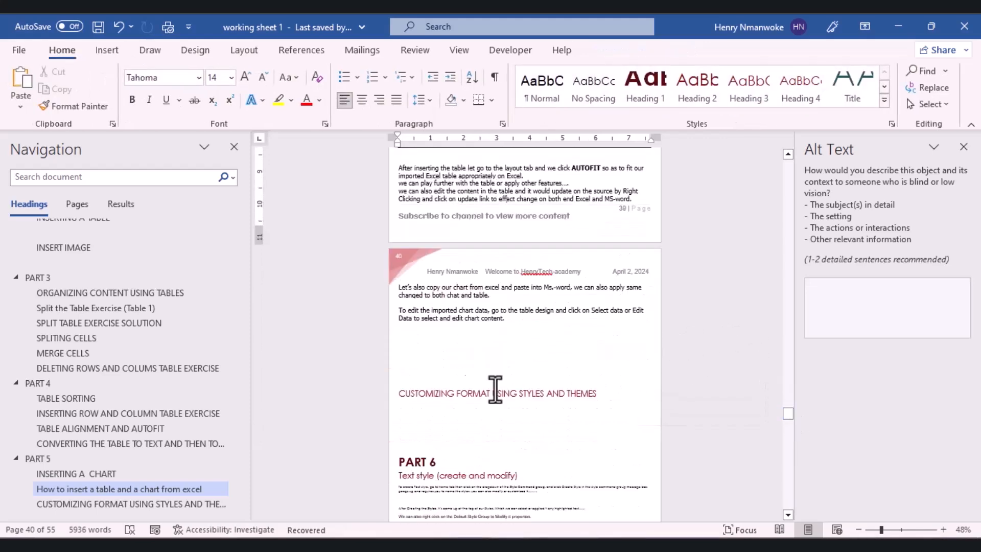
click(424, 353)
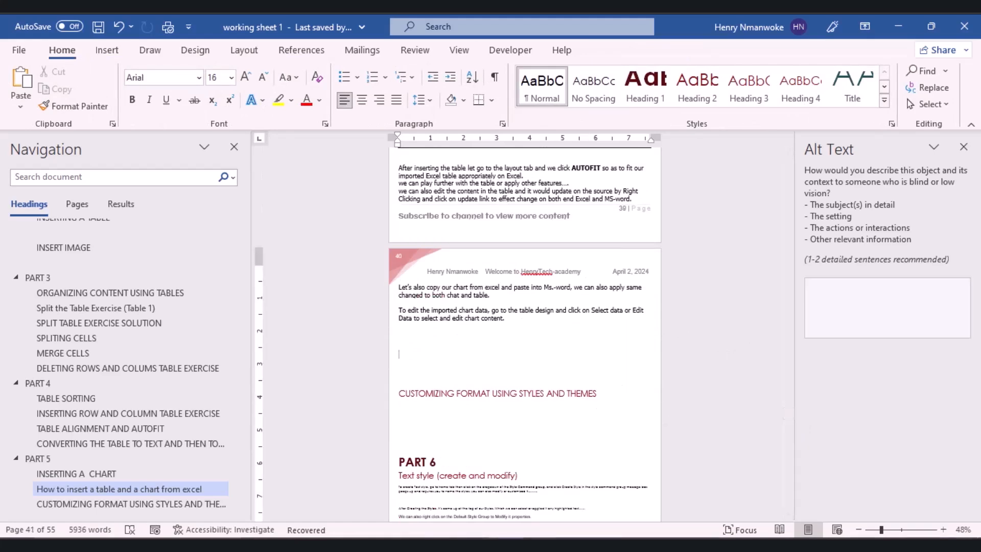
click(470, 545)
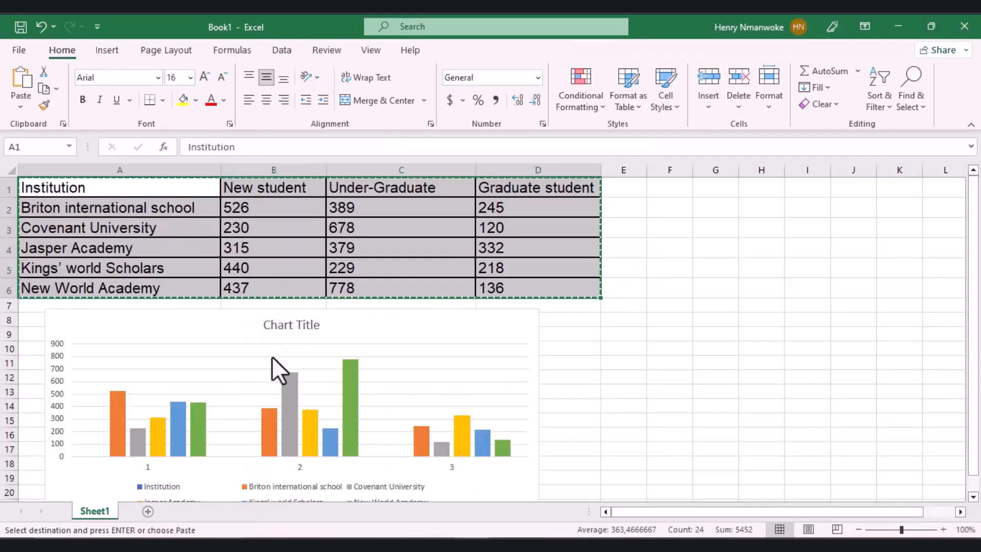
click(272, 389)
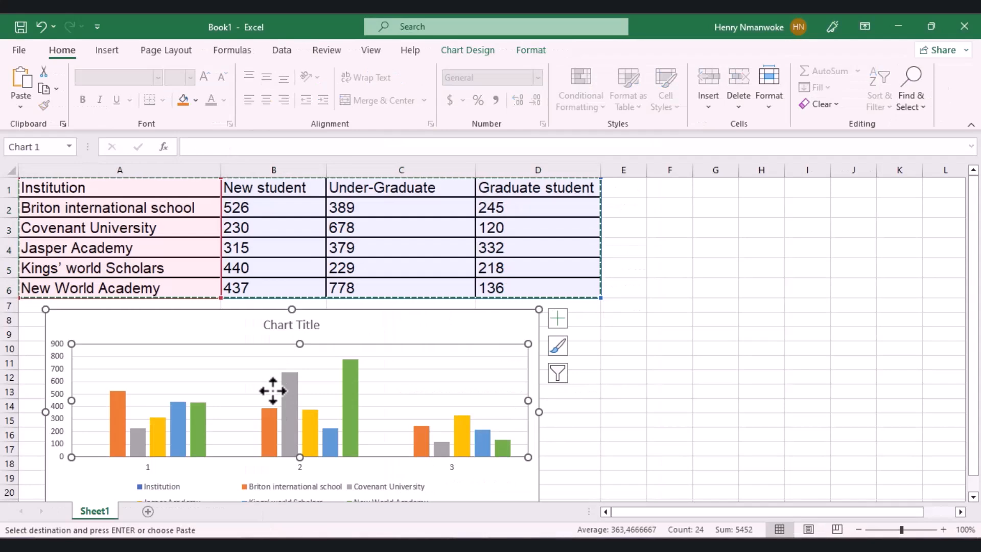
key(ctrl+c)
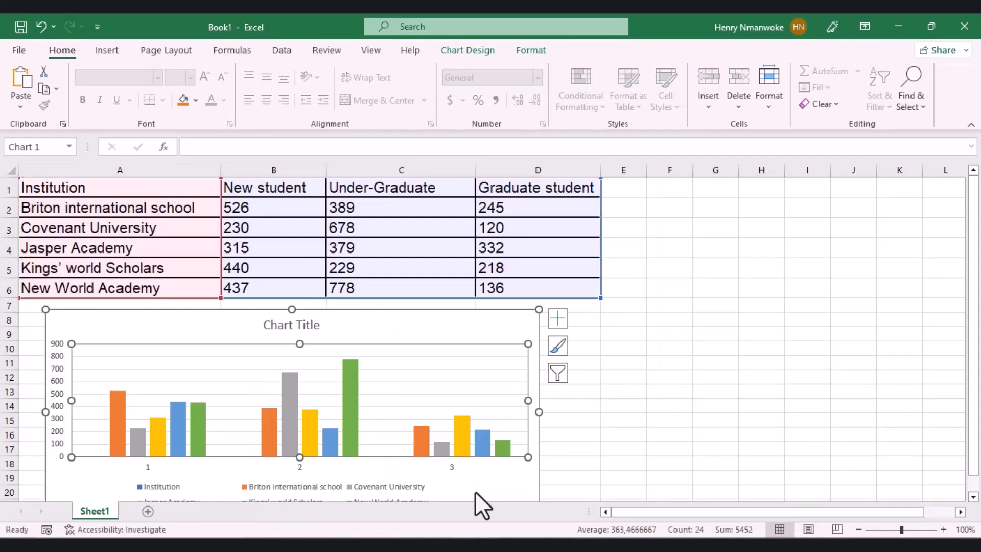
Return to "working sheet 1" in Word and paste the chart at the cursor with Keep Source Formatting & Embed Workbook
mouse_move(506, 545)
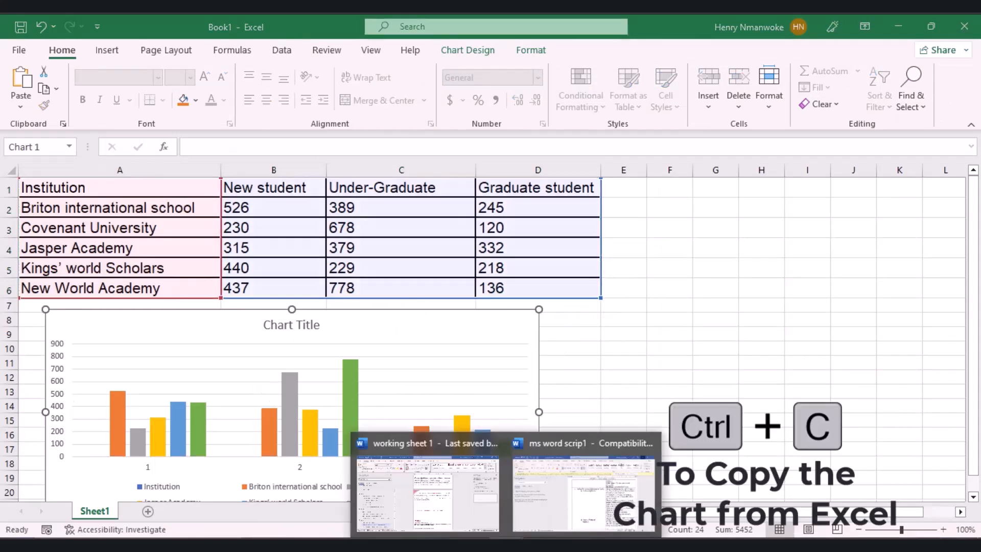
click(462, 493)
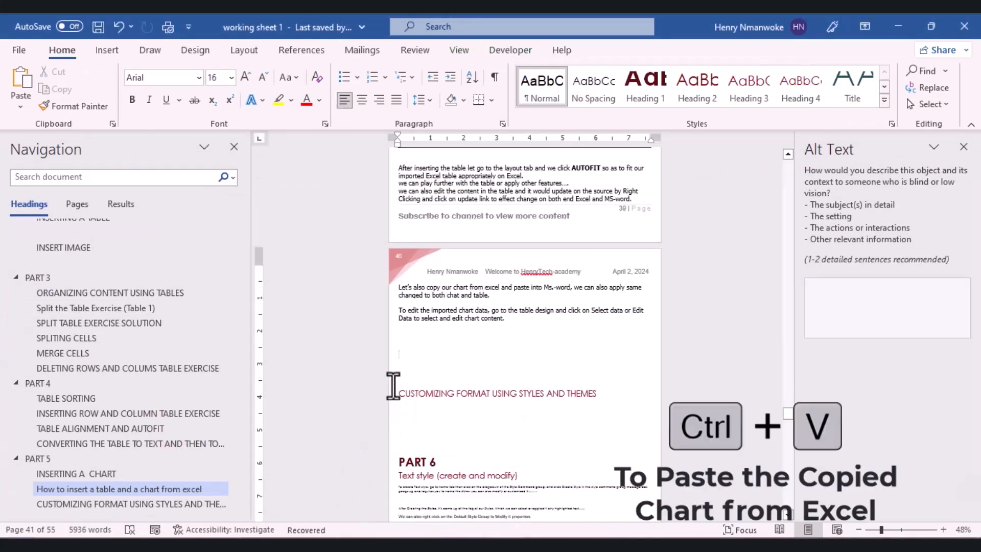
key(ctrl+v)
key(ctrl+z)
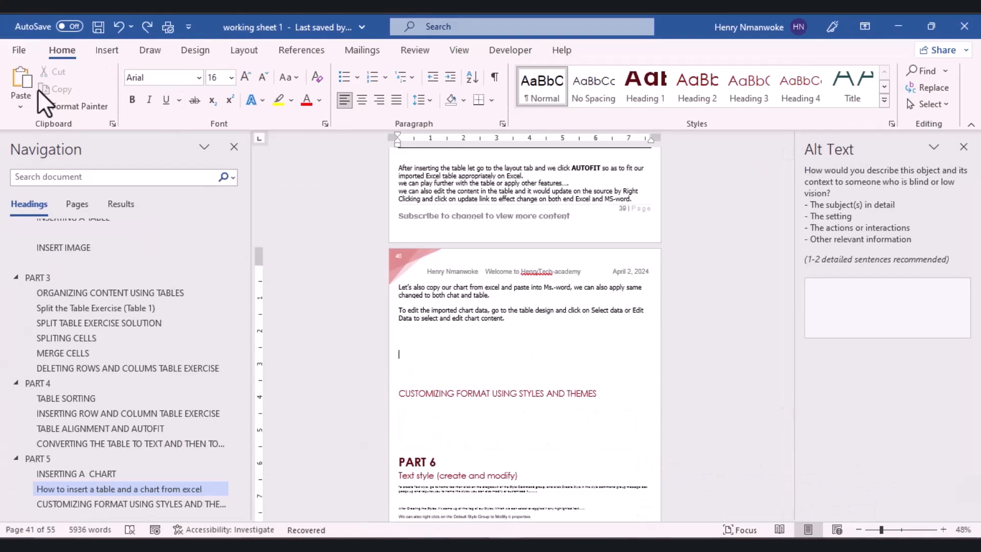
click(27, 102)
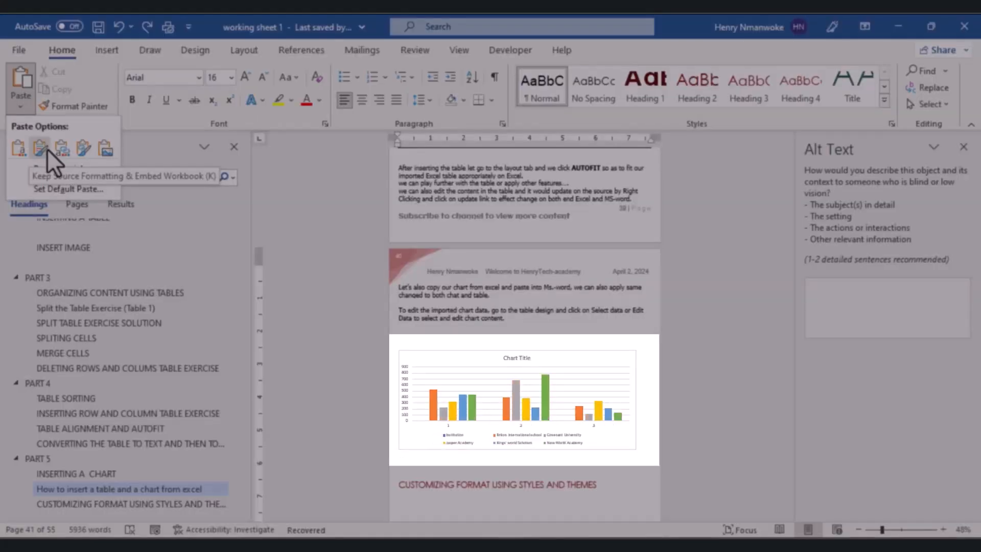
click(46, 148)
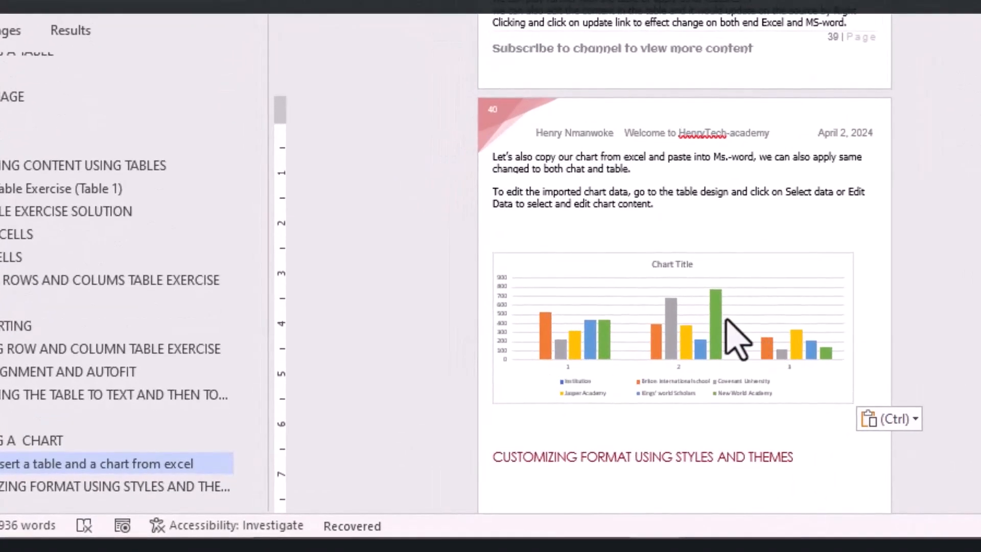
Examine the layout and text wrapping options and the formatting tools for the pasted chart
click(645, 372)
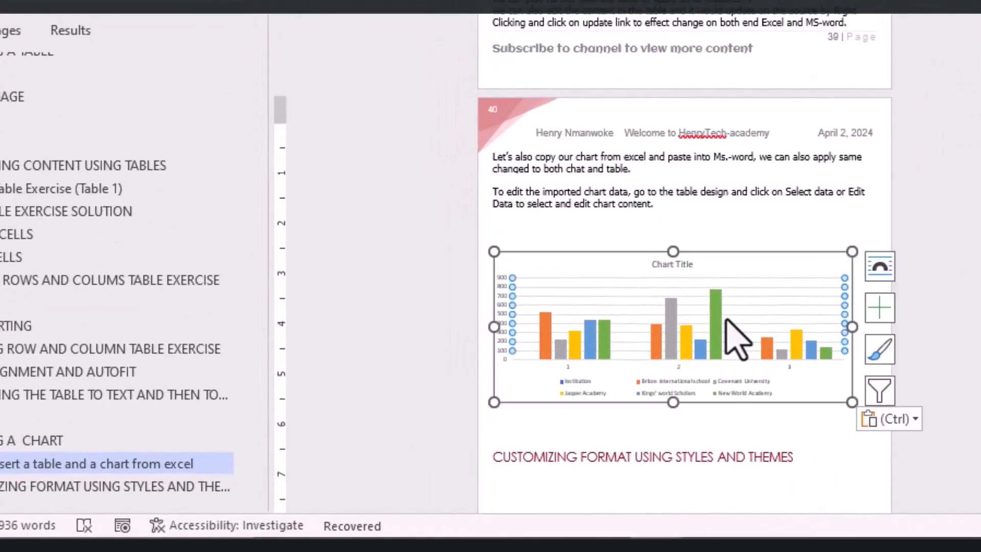
click(880, 266)
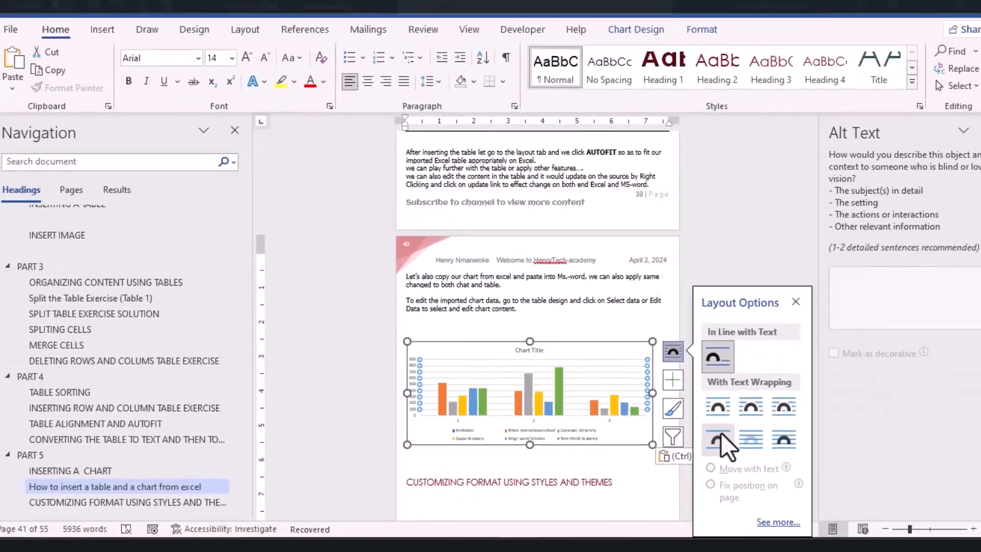
right_click(951, 386)
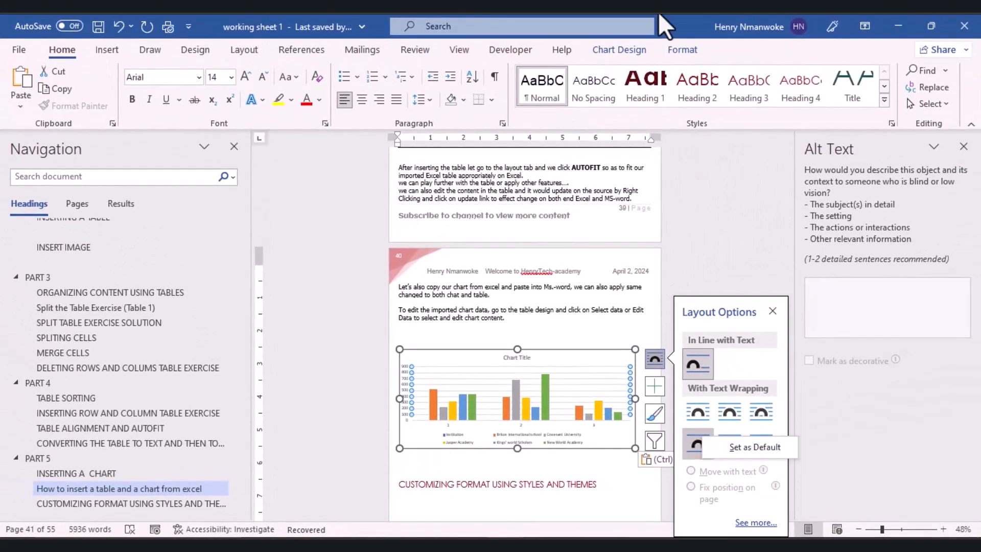
click(679, 47)
click(679, 47)
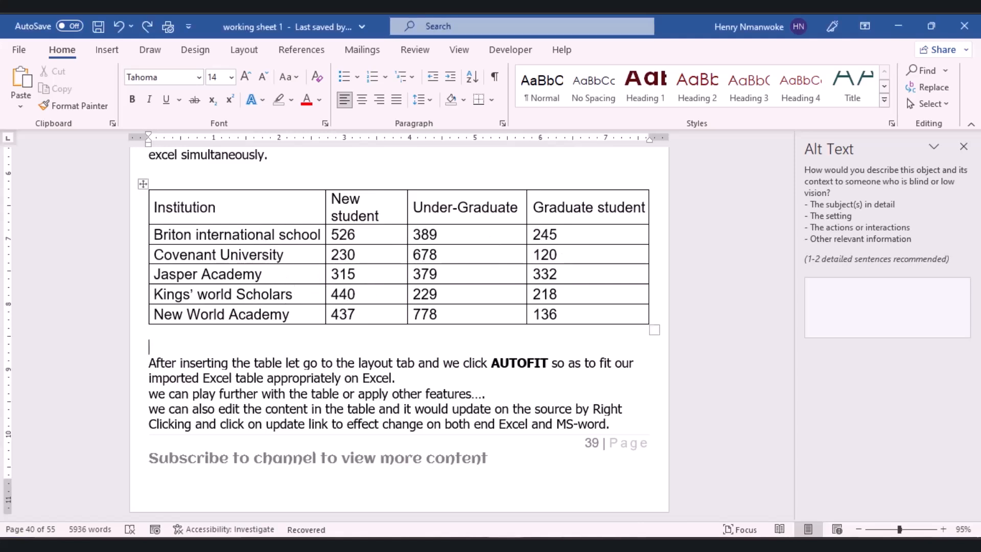
Switch to the Excel workbook Book1 and set Briton international school's New student value in B2 to 780
mouse_move(505, 544)
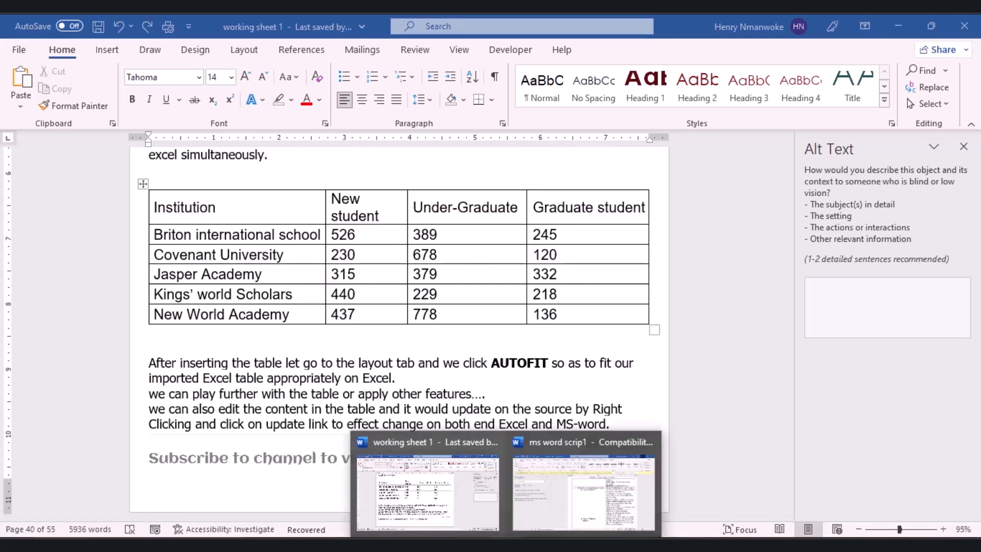
click(460, 544)
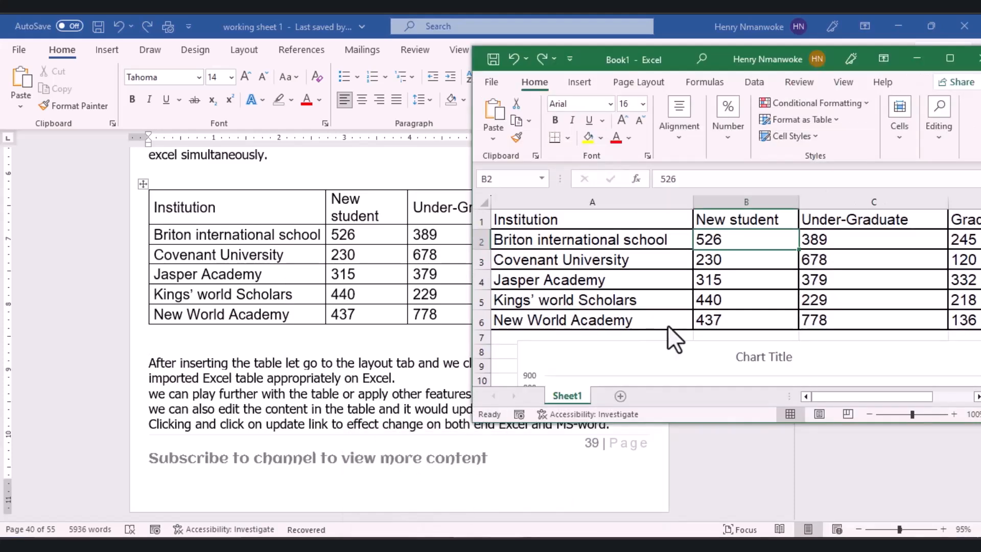
double_click(724, 241)
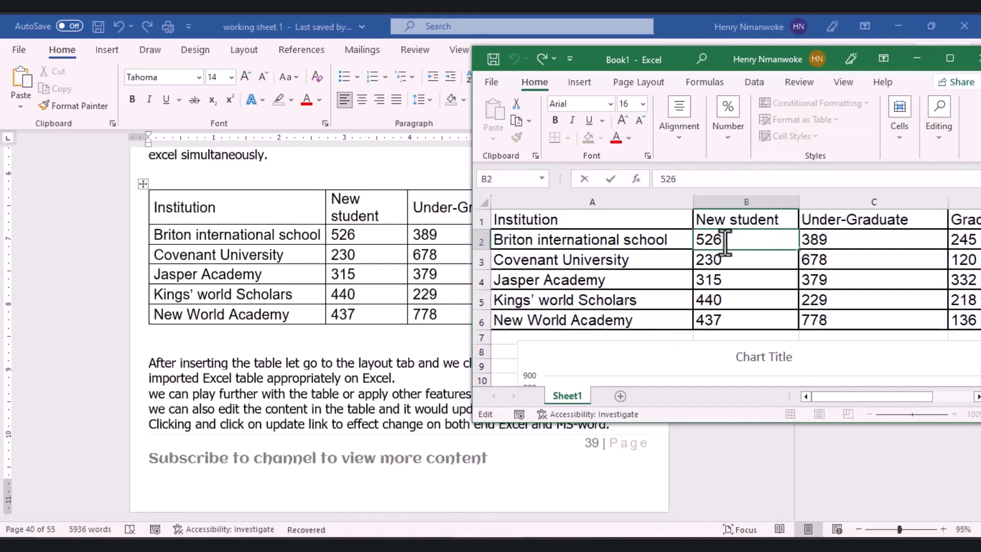
key(BackSpace)
key(BackSpace)
key(BackSpace)
text(780)
click(835, 245)
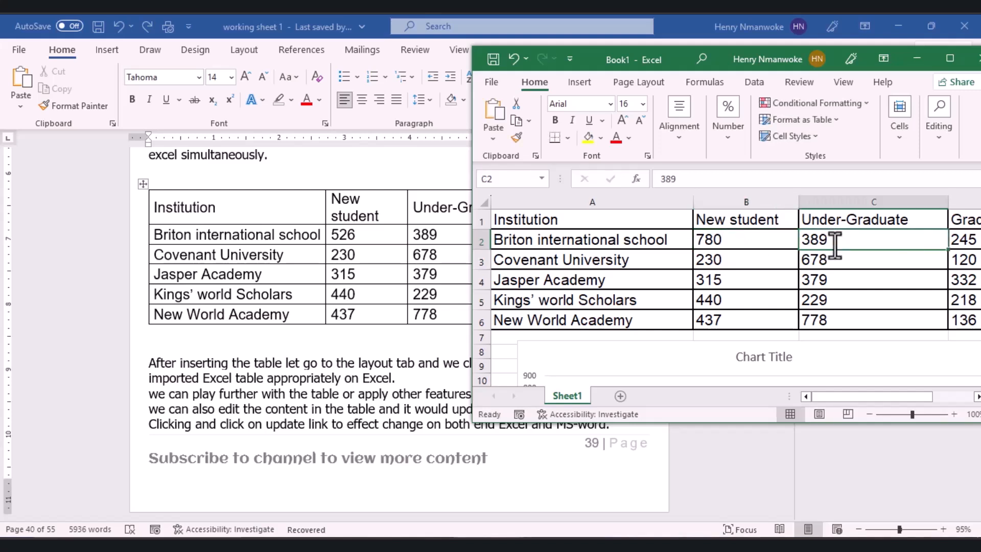
Set Briton international school's Under-Graduate value in C2 to 267
double_click(835, 244)
key(BackSpace)
key(BackSpace)
key(BackSpace)
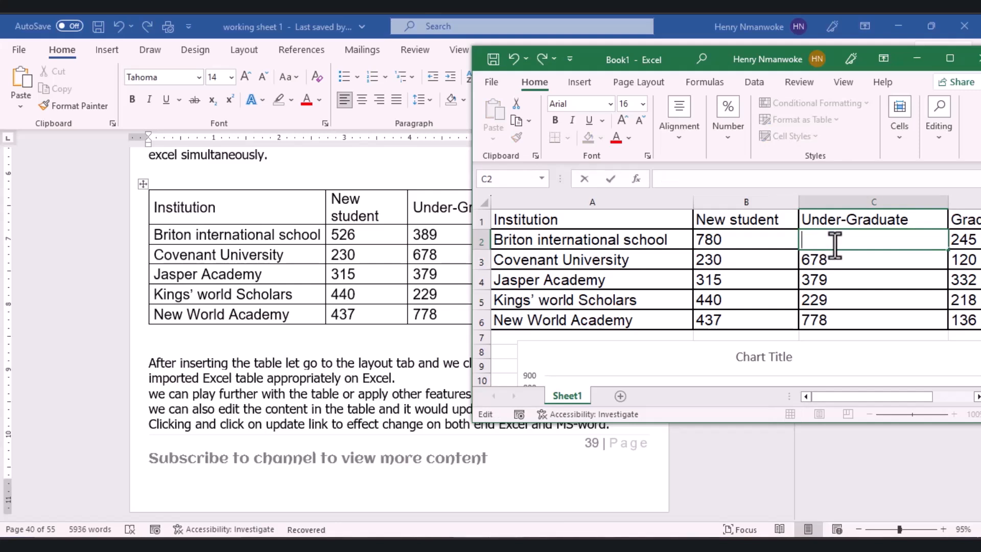
text(267)
Set Briton international school's Graduate student value in D2 to 557 and move the Excel window aside to uncover the Word table
double_click(957, 241)
key(BackSpace)
key(BackSpace)
key(BackSpace)
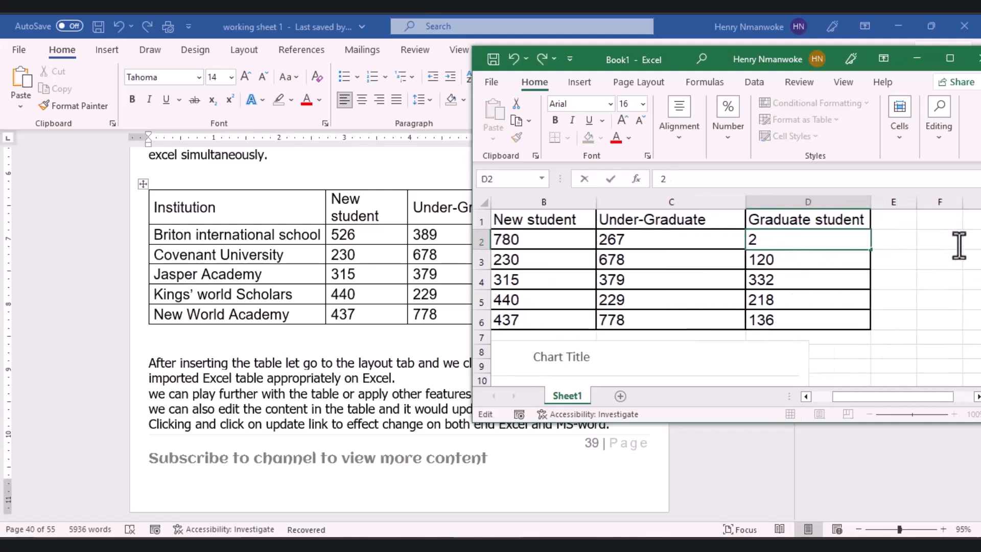
text(557)
drag(670, 55, 793, 65)
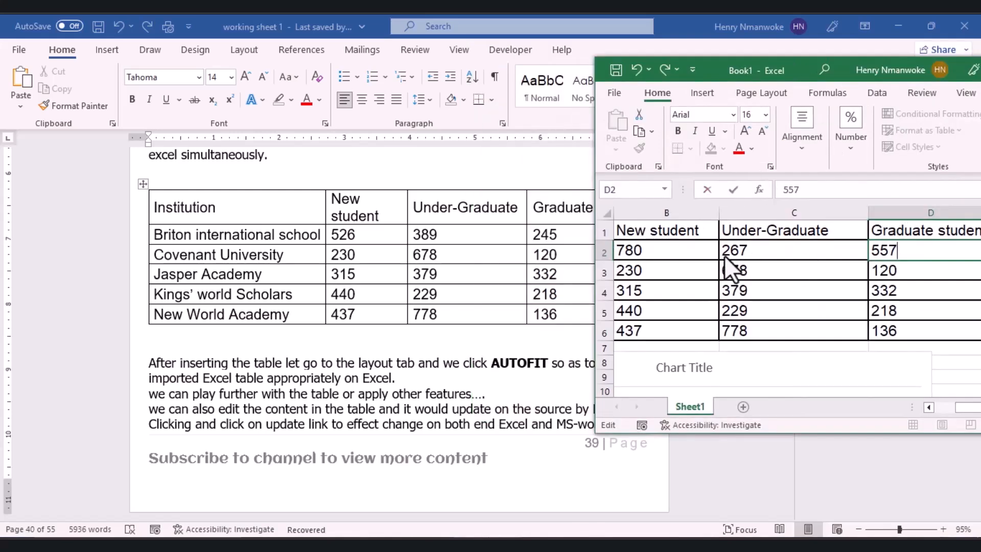
Return to "working sheet 1" in Word and examine the table's link settings to Book1.xlsx, leaving them without changes
click(424, 258)
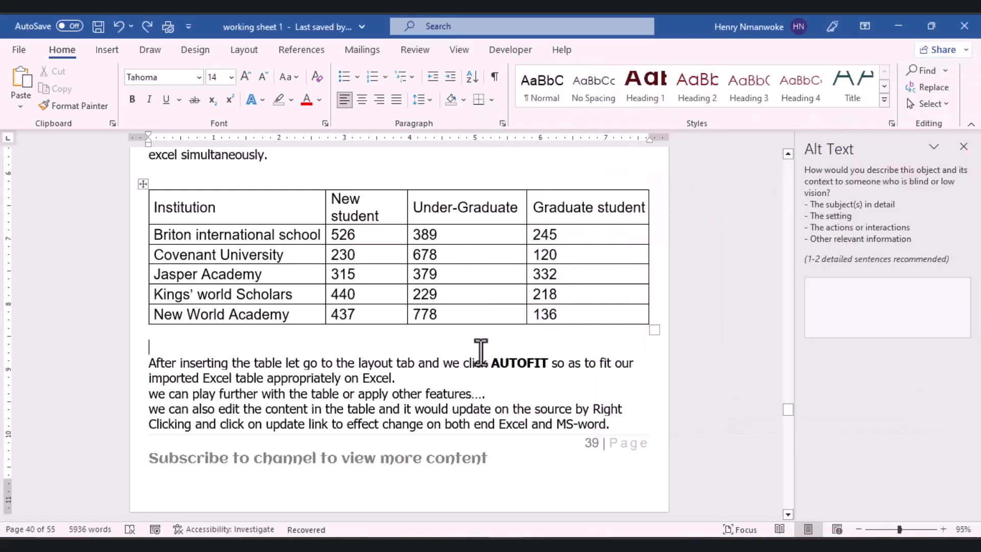
key(alt+Tab)
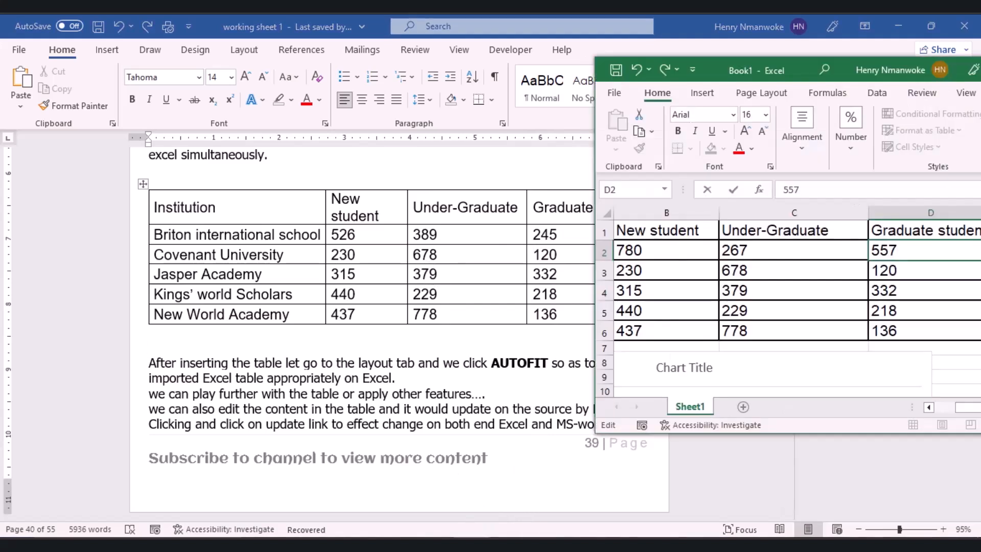
click(142, 182)
right_click(142, 182)
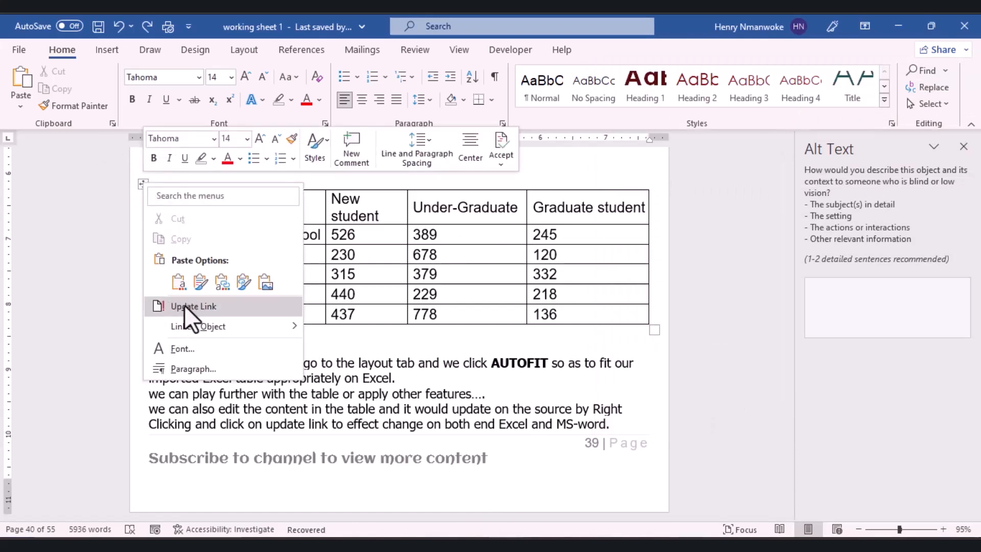
mouse_move(240, 332)
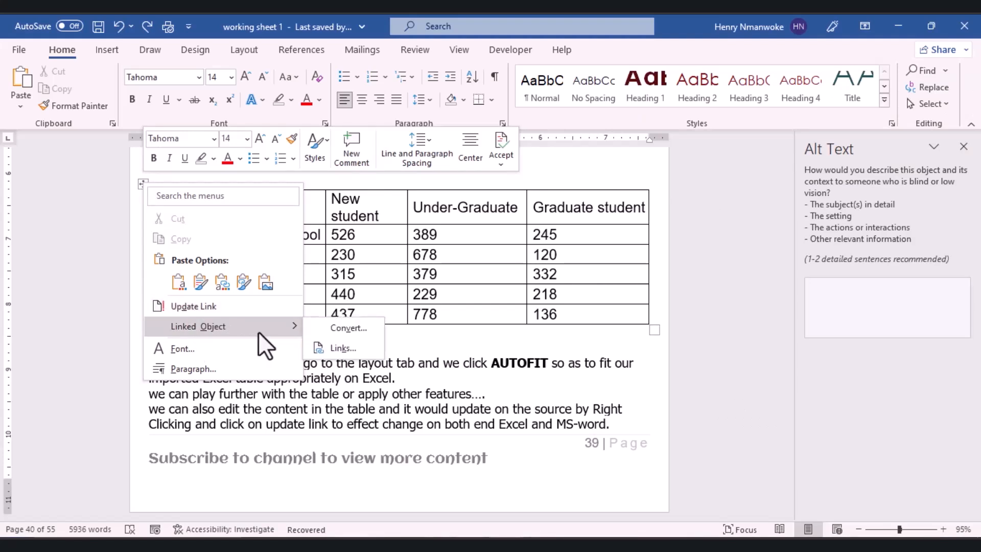
click(332, 347)
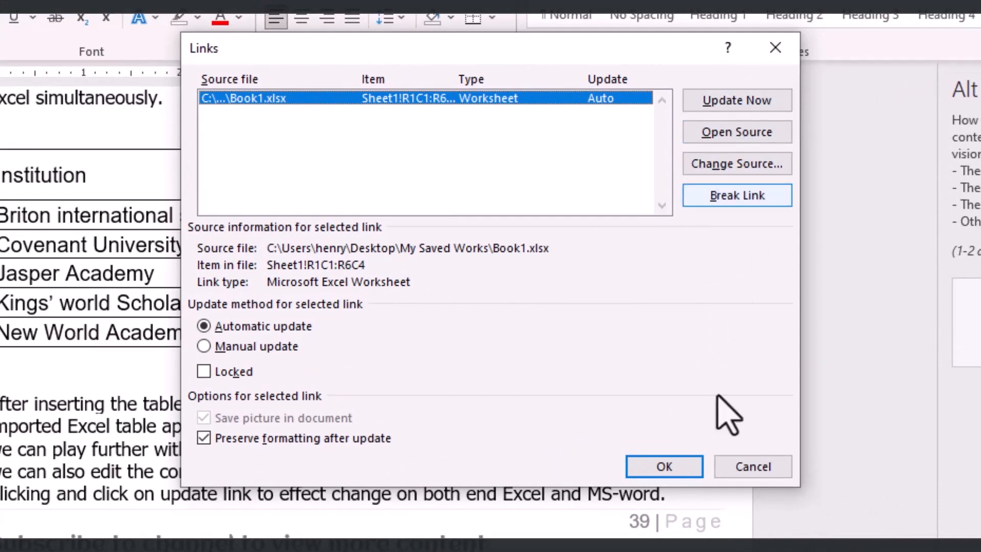
click(742, 466)
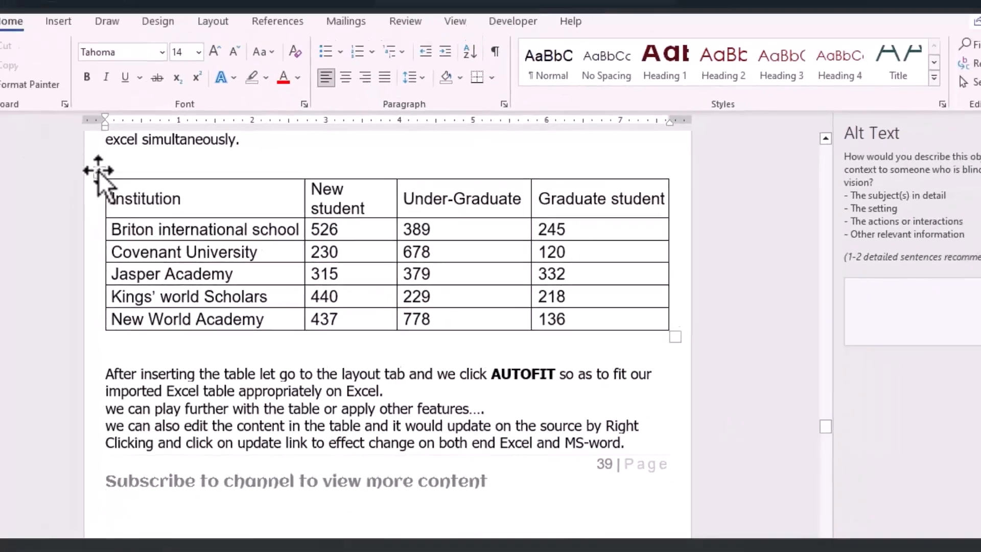
Select the whole linked table in Word and update its link to the Excel source
click(142, 183)
right_click(143, 183)
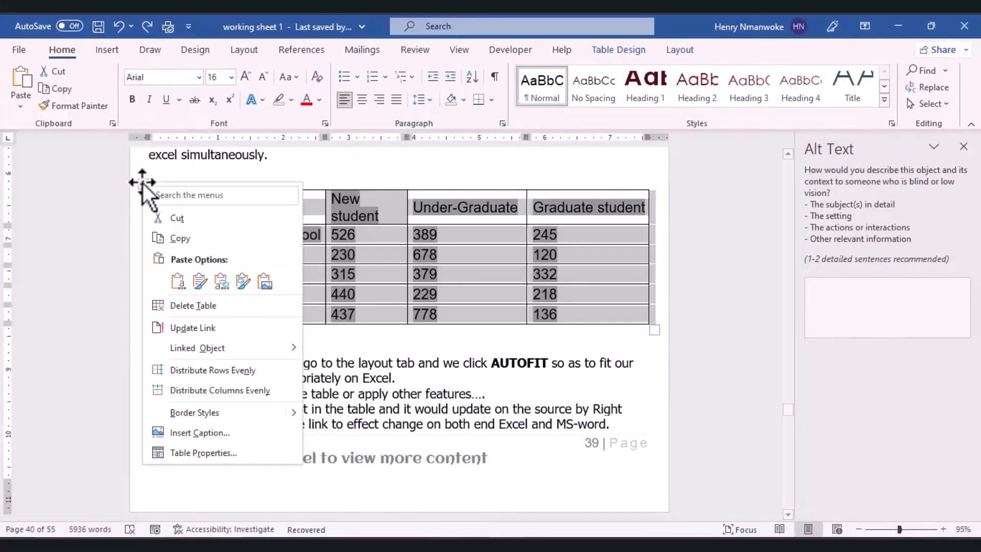
click(177, 327)
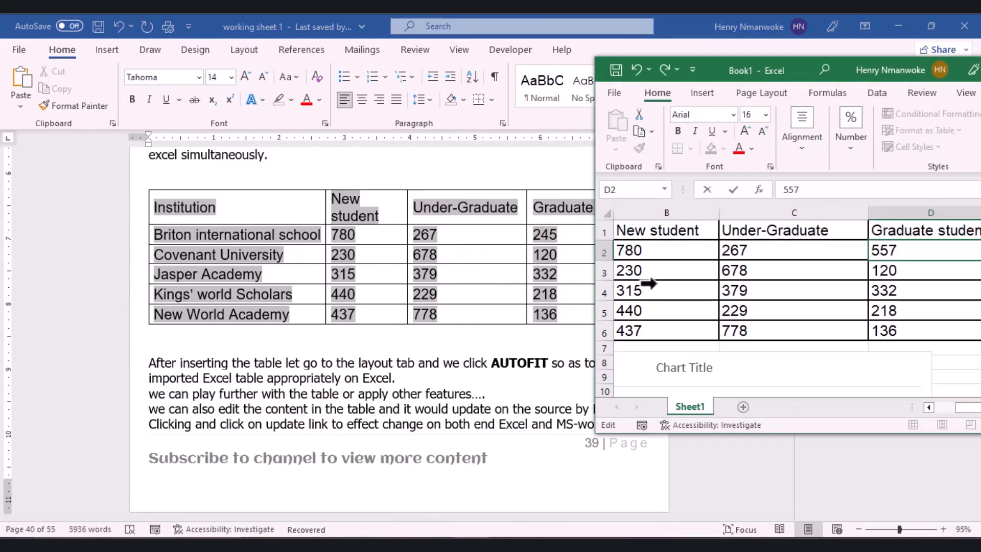
Compare the column chart in the Excel workbook with the embedded chart in the Word document
click(636, 288)
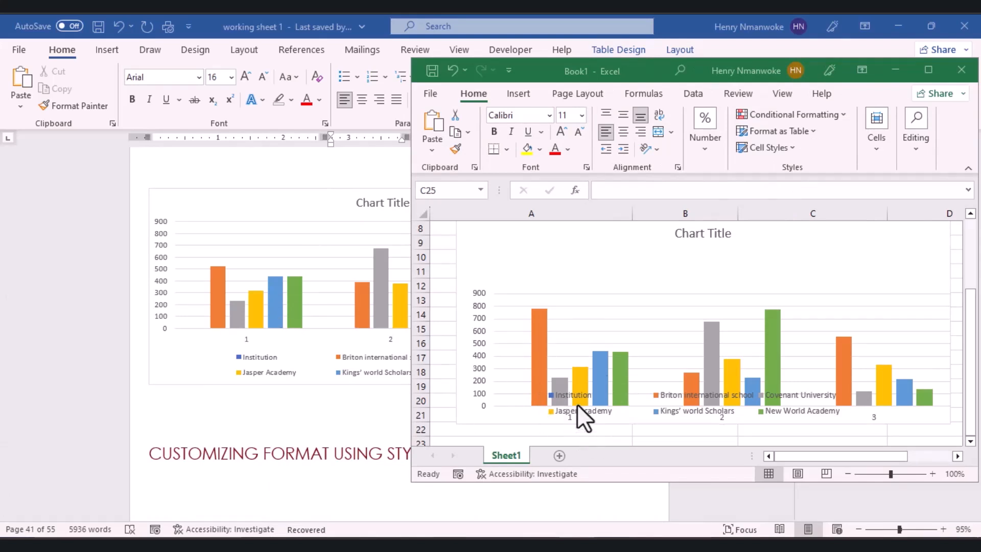
click(338, 367)
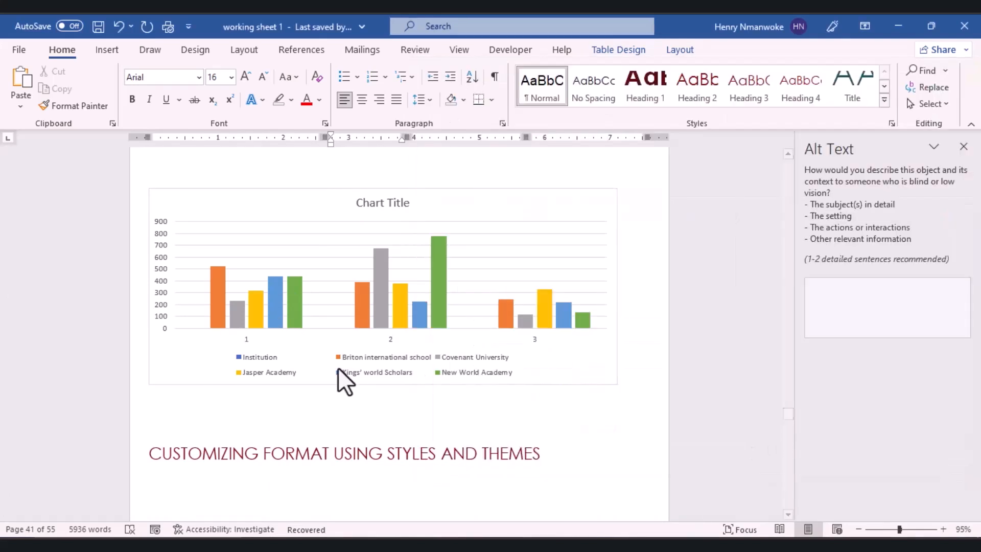
key(ctrl+z)
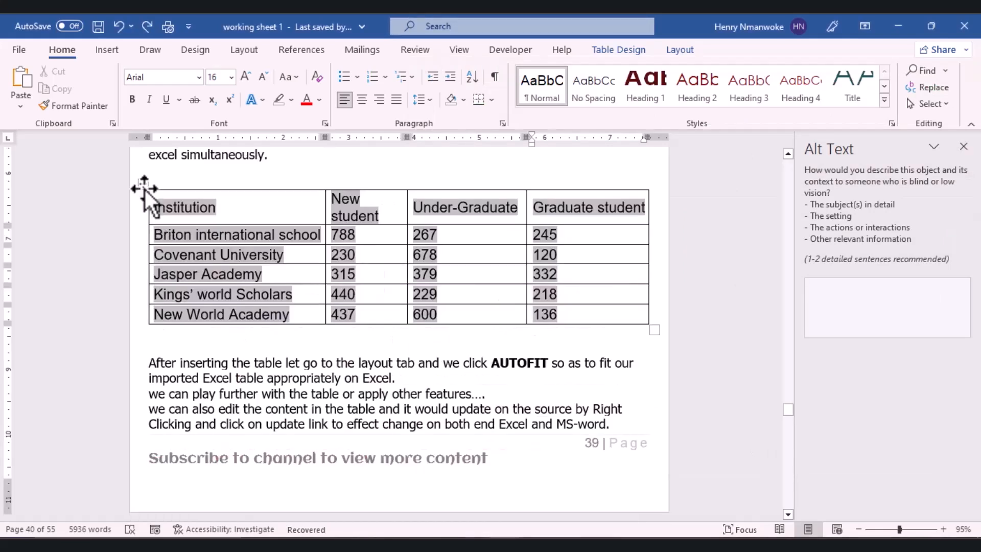
Select the whole linked table in Word and break its link to Book1.xlsx, confirming the break
click(144, 189)
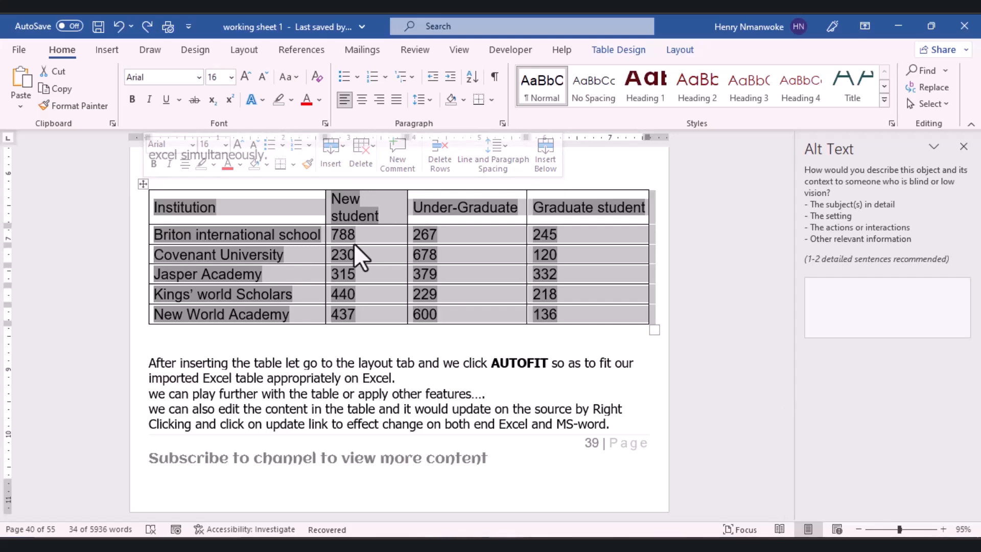
click(243, 238)
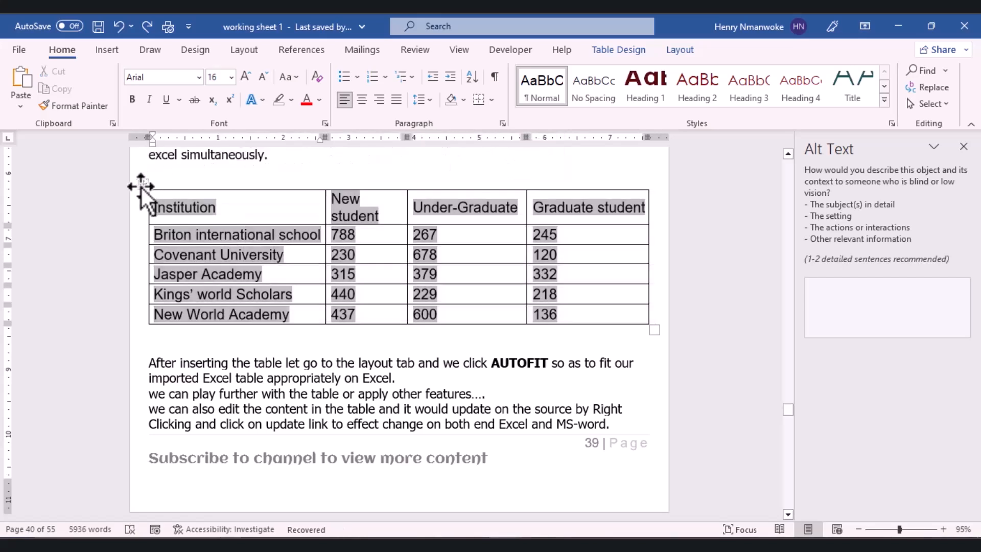
click(142, 186)
right_click(141, 188)
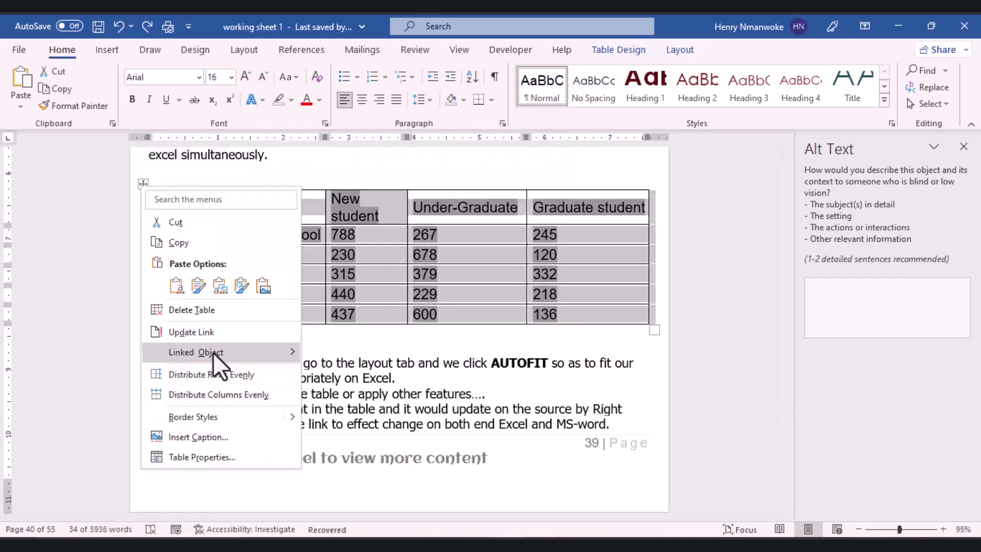
mouse_move(212, 352)
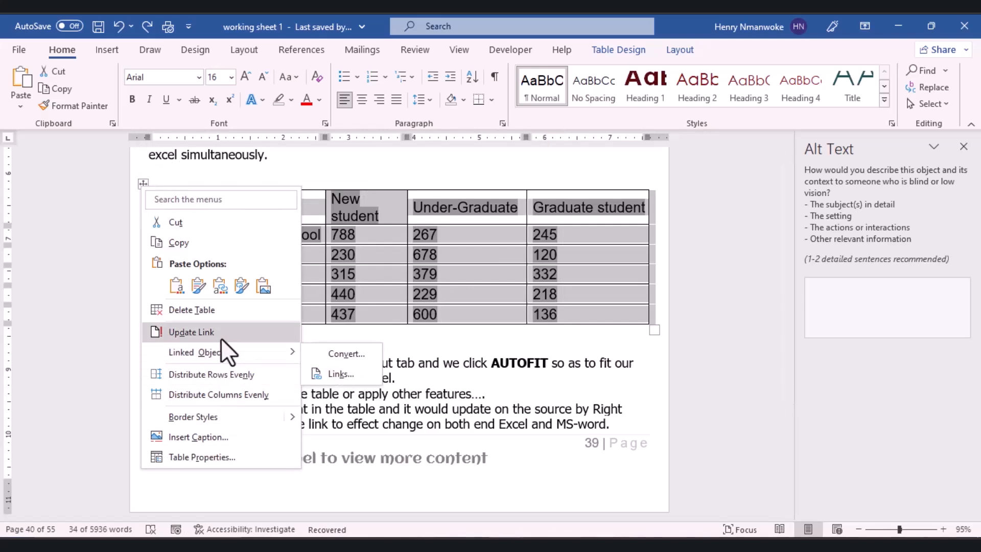
mouse_move(243, 352)
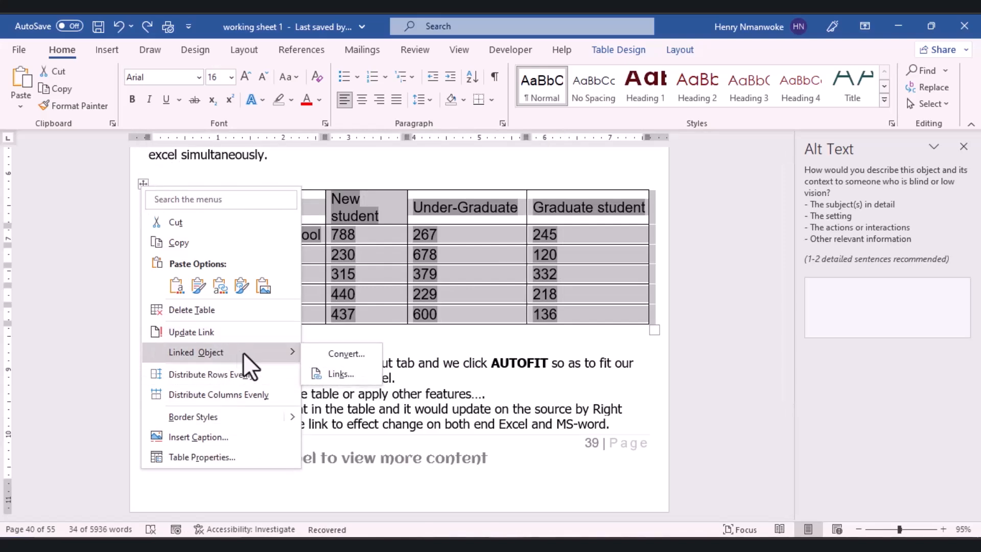
click(349, 377)
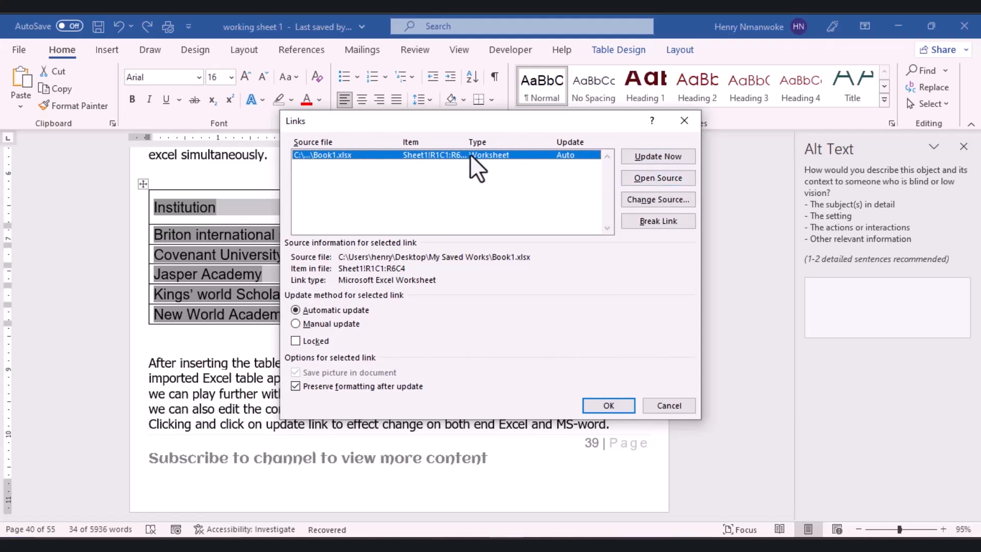
click(649, 228)
click(466, 322)
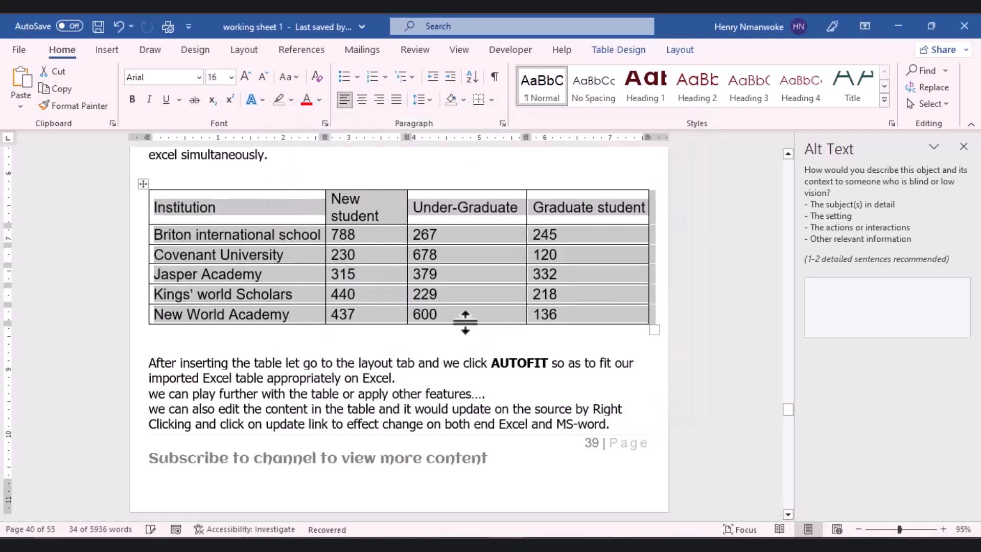
Select the whole table again and check whether its available commands still offer any link options
click(444, 312)
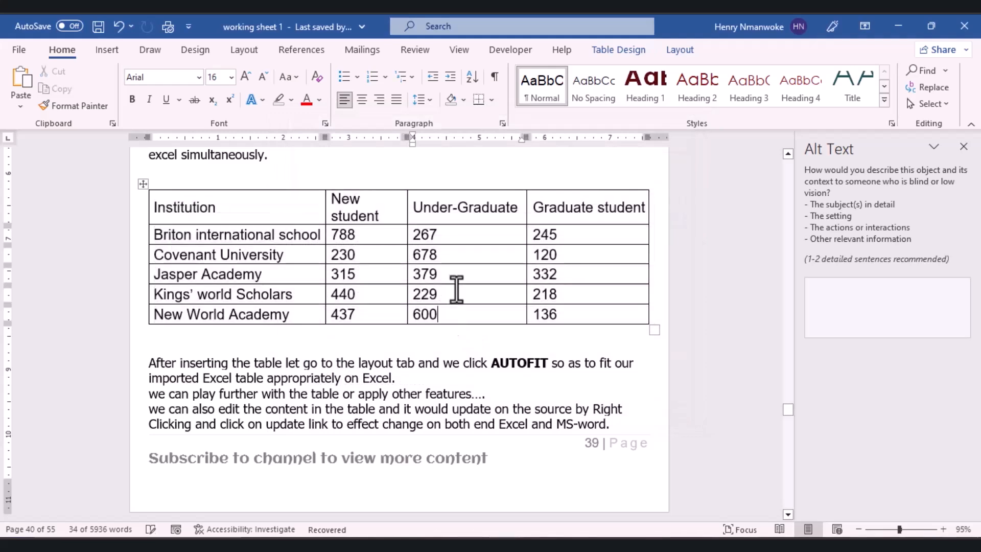
click(438, 232)
click(146, 183)
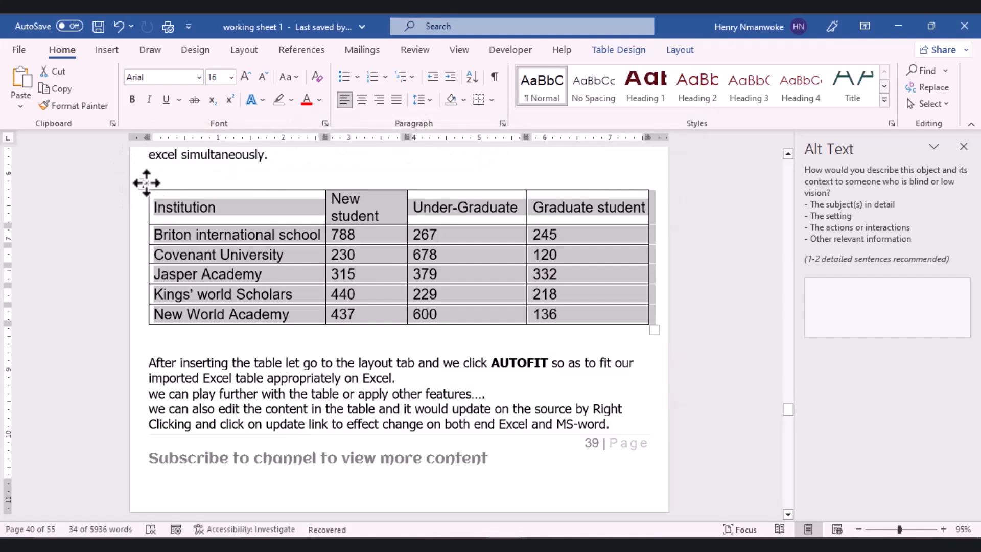
right_click(146, 183)
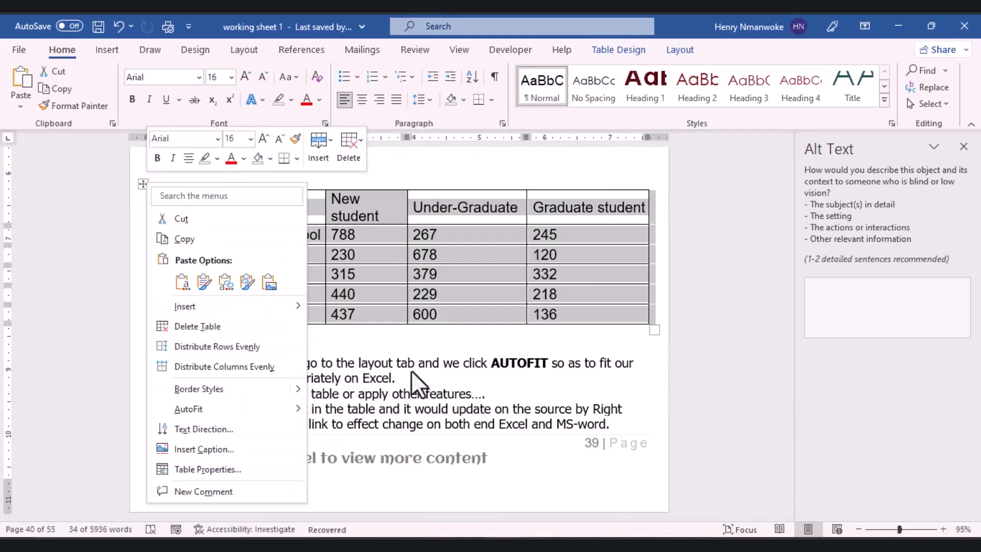
click(404, 282)
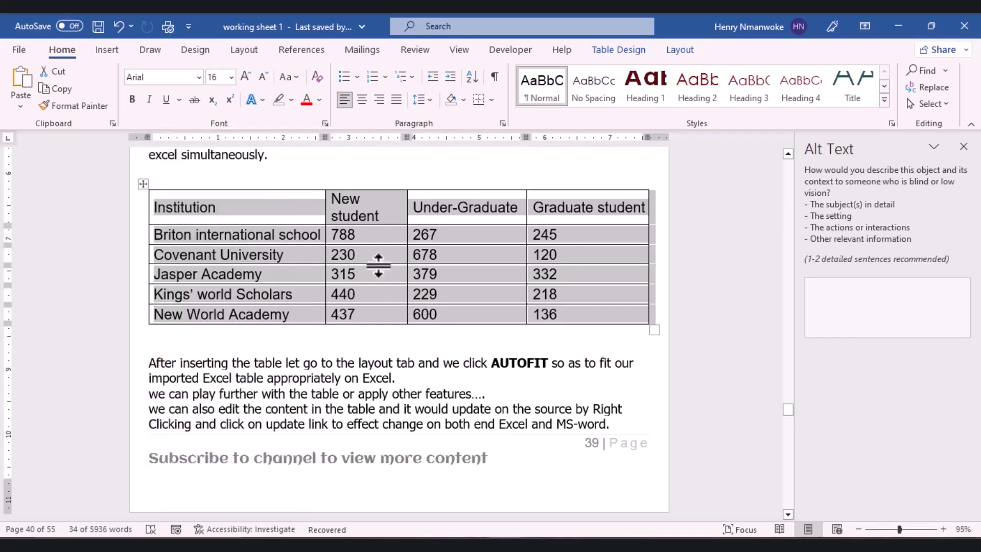
click(357, 258)
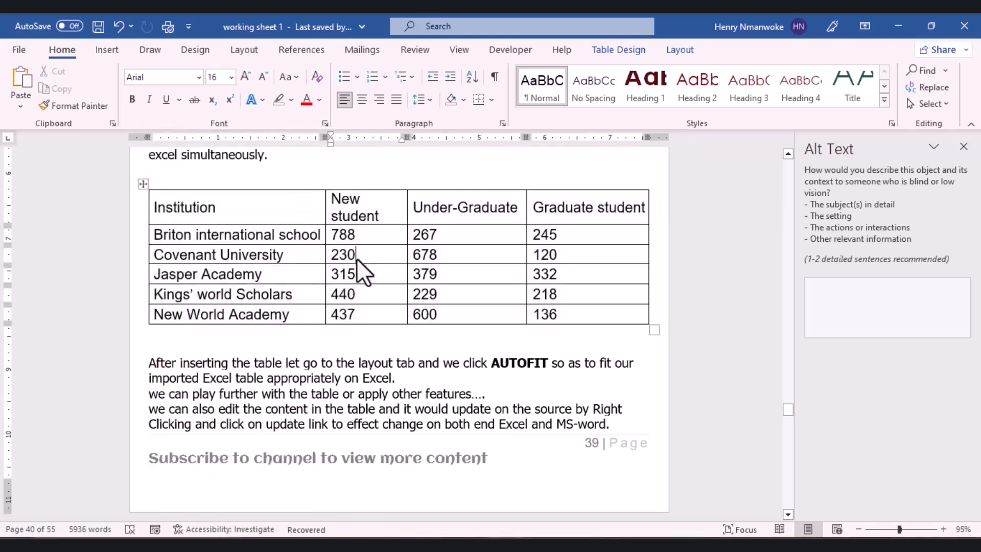